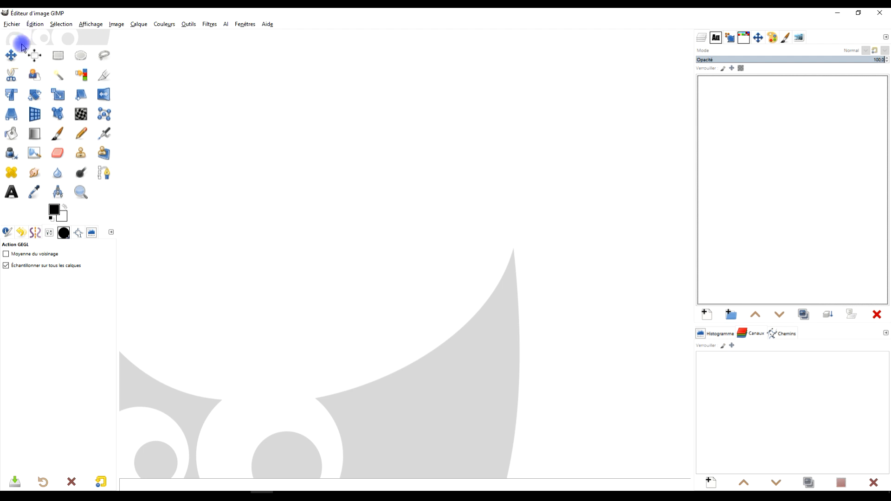
Paste the copied palm-lined road photo from the clipboard as a new image
{"action": "left_click", "coordinate": [14, 24]}
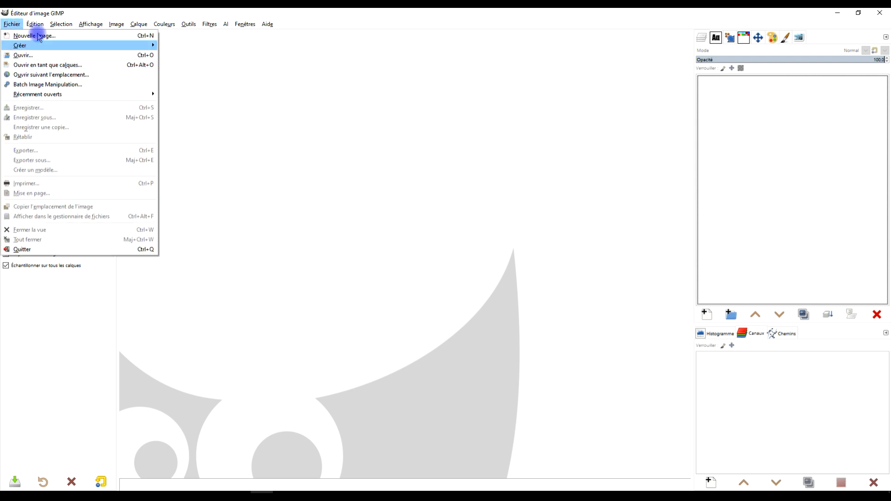
{"action": "mouse_move", "coordinate": [35, 24]}
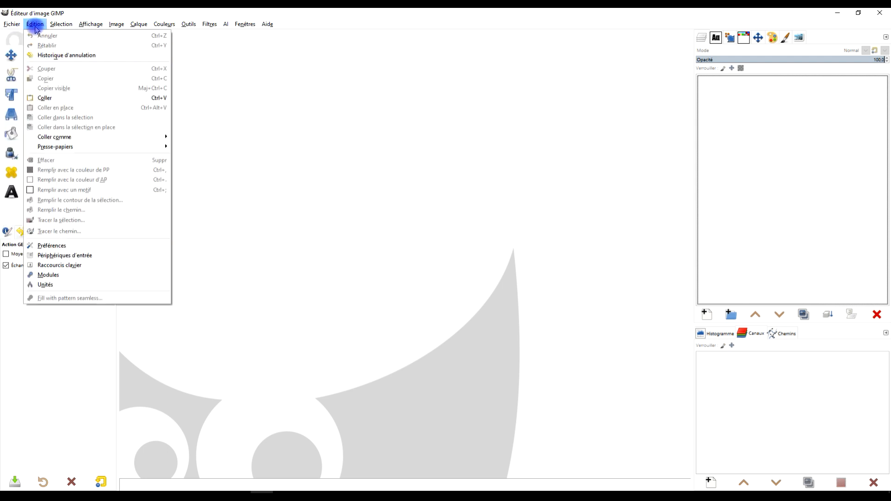
{"action": "left_click", "coordinate": [62, 99]}
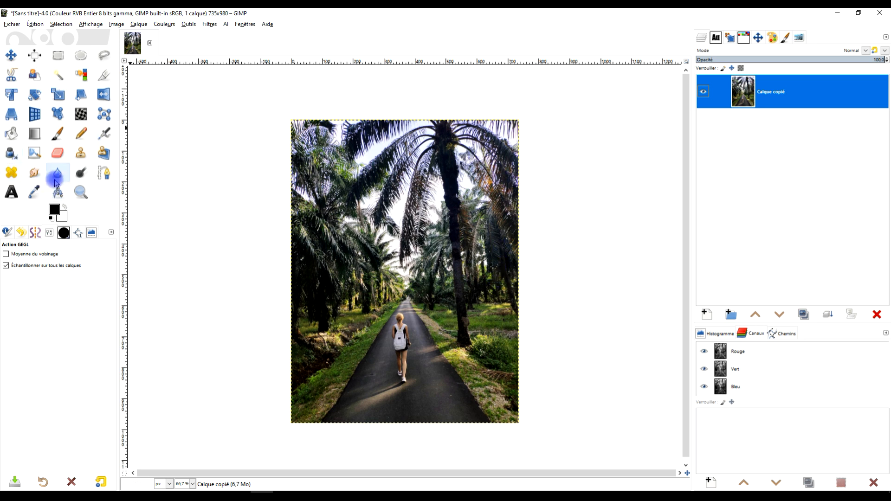
Rename the pasted photo layer as "original"
{"action": "left_click", "coordinate": [81, 192]}
{"action": "left_click_drag", "start_coordinate": [282, 106], "coordinate": [535, 437]}
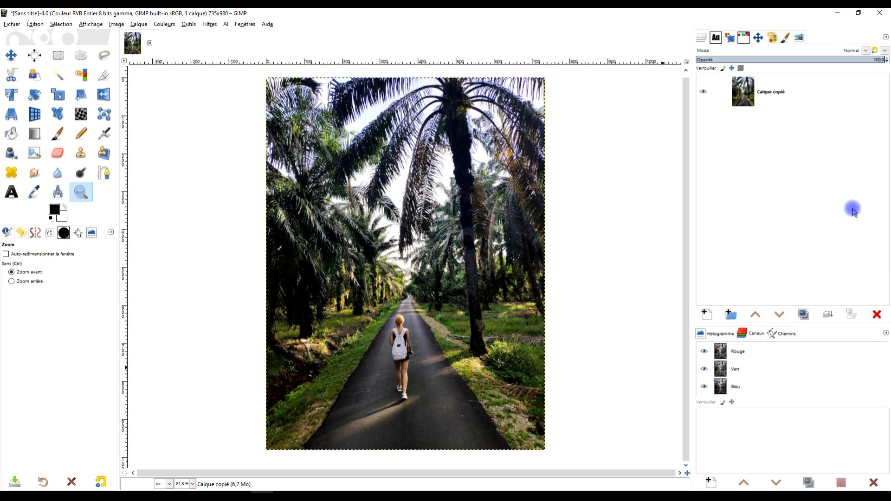
{"action": "left_click", "coordinate": [769, 92]}
{"action": "double_click", "coordinate": [769, 92]}
{"action": "type", "text": "original"}
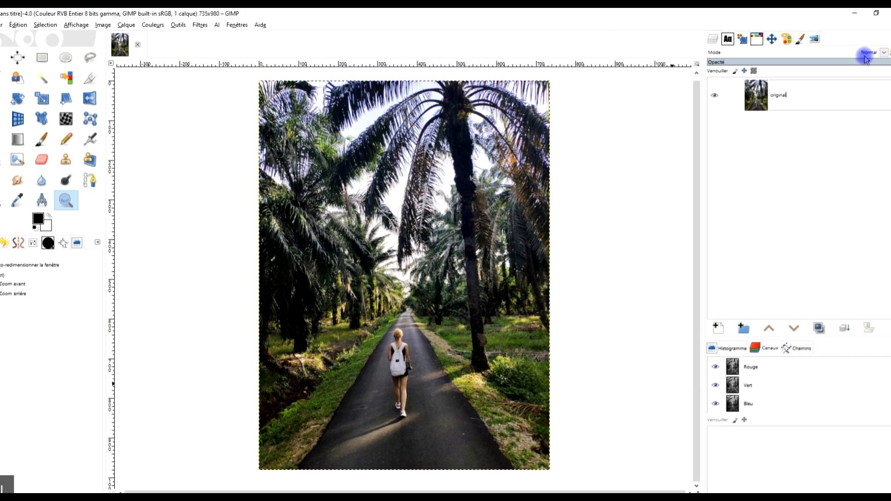
{"action": "key", "text": "Return"}
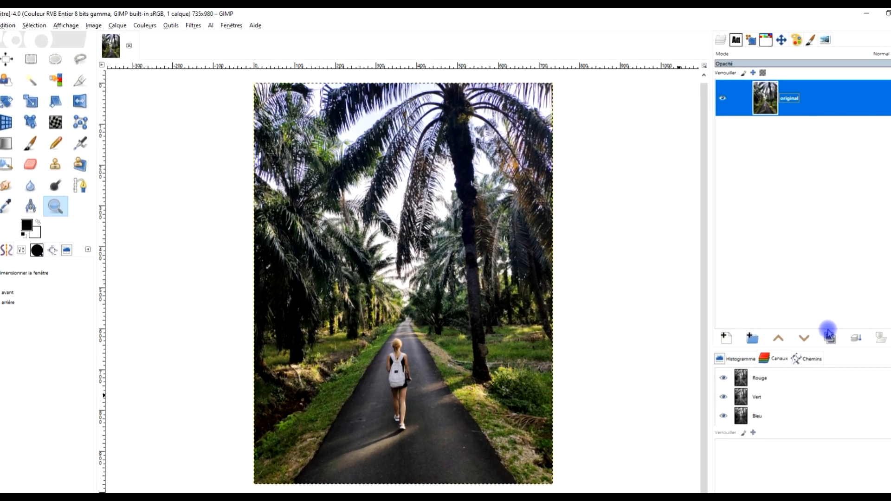
Duplicate the "original" layer and name the copy "mixeur des canaux"
{"action": "left_click", "coordinate": [825, 332]}
{"action": "double_click", "coordinate": [807, 100]}
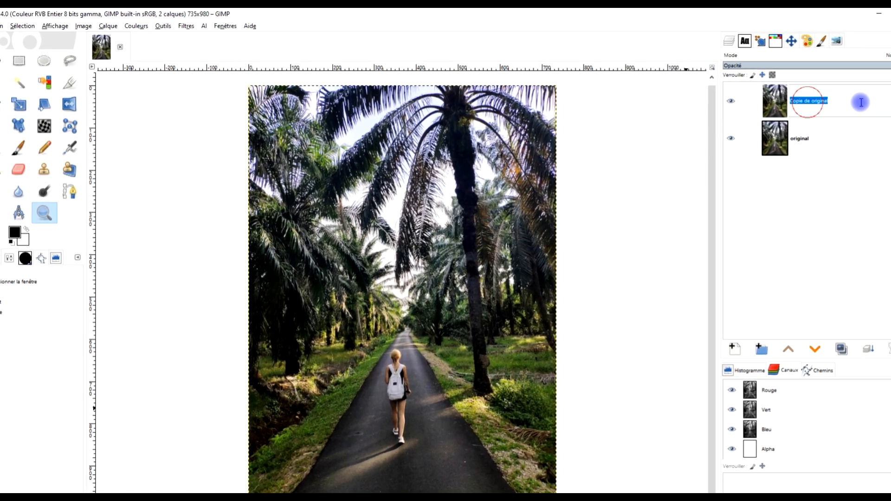
{"action": "type", "text": "mixeu"}
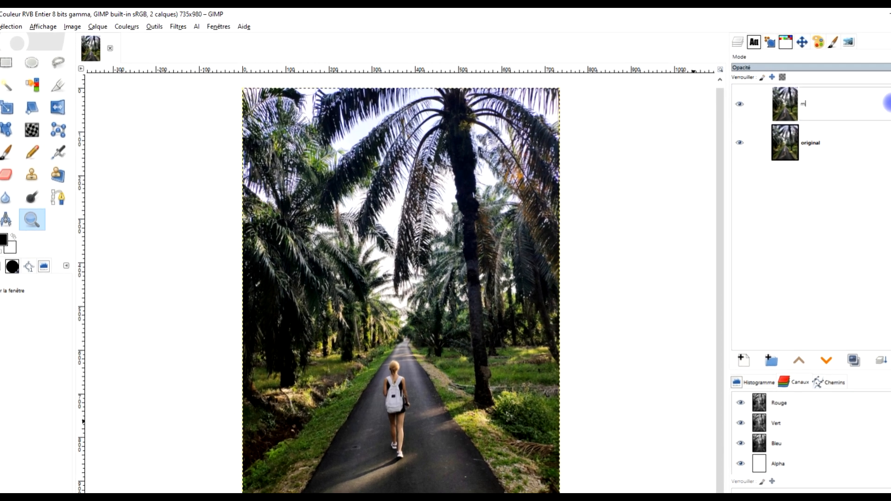
{"action": "type", "text": "r ca"}
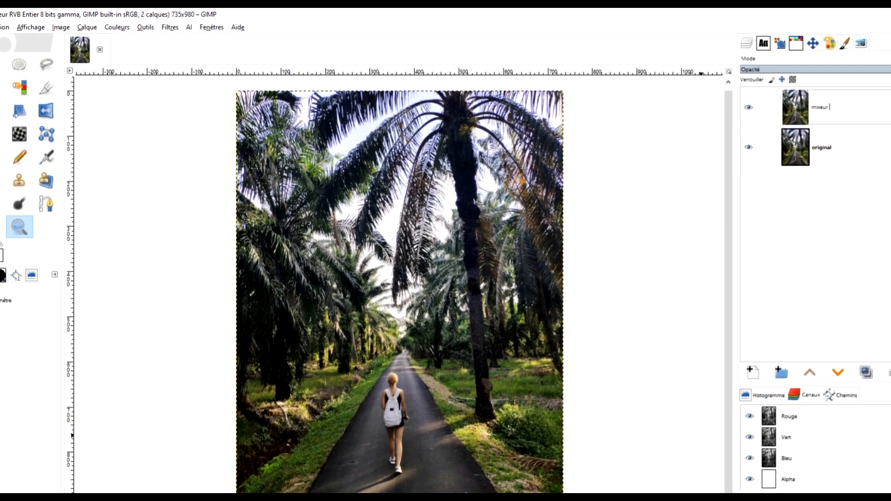
{"action": "type", "text": "nal"}
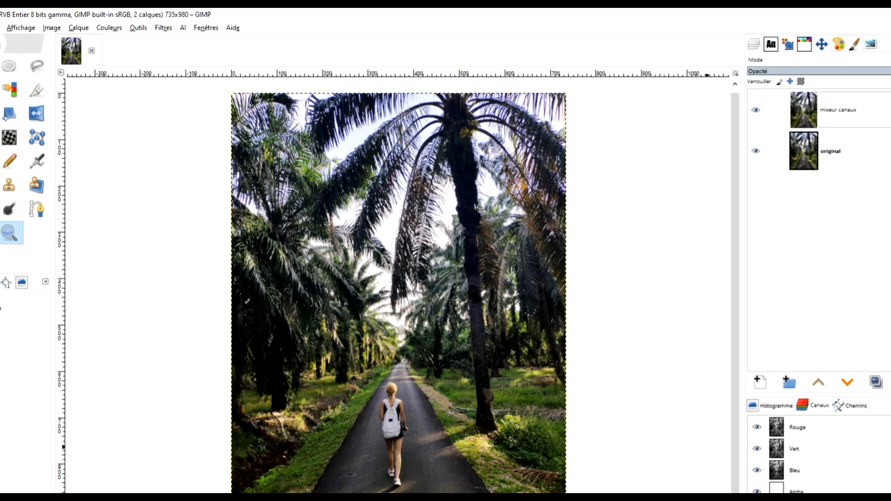
{"action": "key", "text": "Return"}
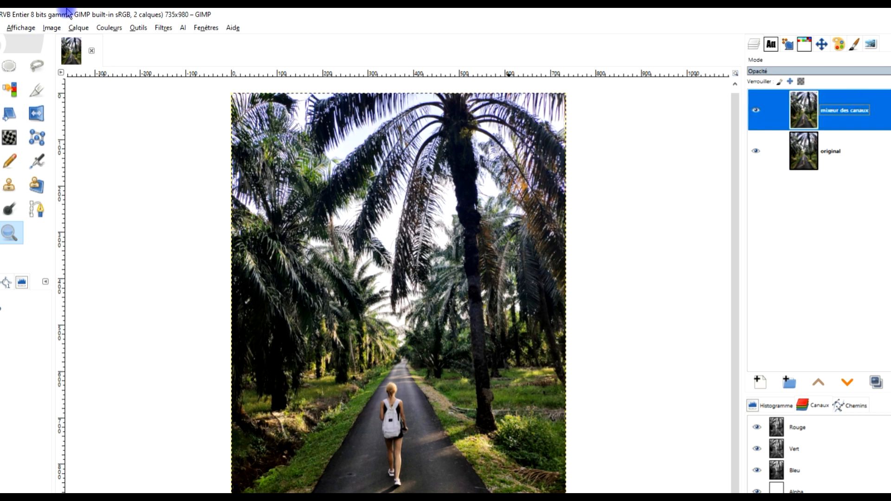
Apply the Channel Mixer to the duplicate layer with red 0, green 2 and blue -1 in the red channel
{"action": "left_click", "coordinate": [109, 27]}
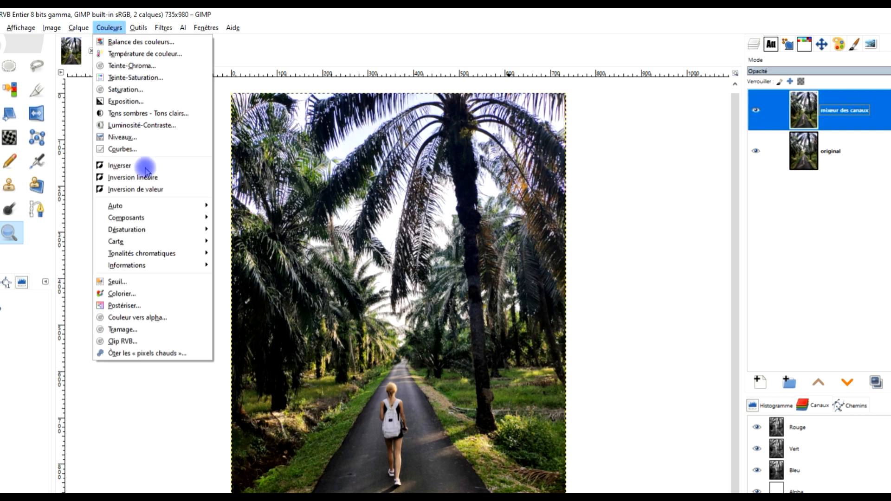
{"action": "mouse_move", "coordinate": [152, 223]}
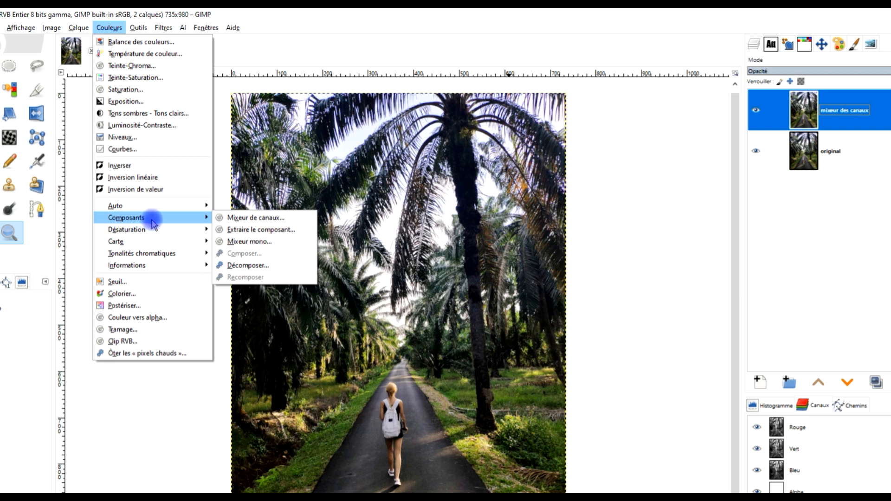
{"action": "left_click", "coordinate": [255, 218]}
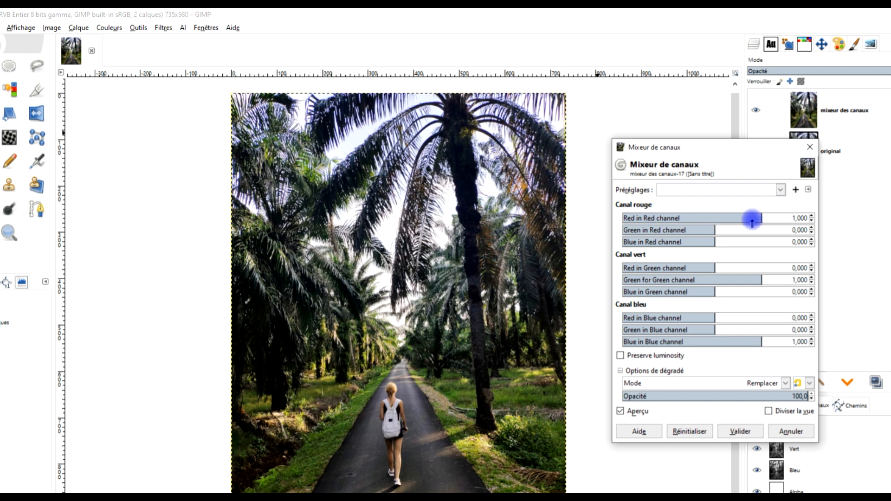
{"action": "left_click", "coordinate": [714, 218]}
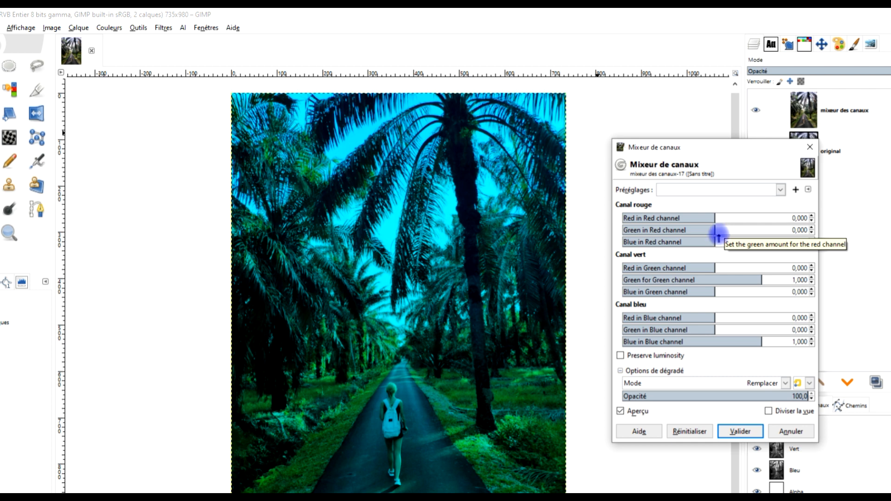
{"action": "left_click_drag", "start_coordinate": [720, 231], "coordinate": [813, 230]}
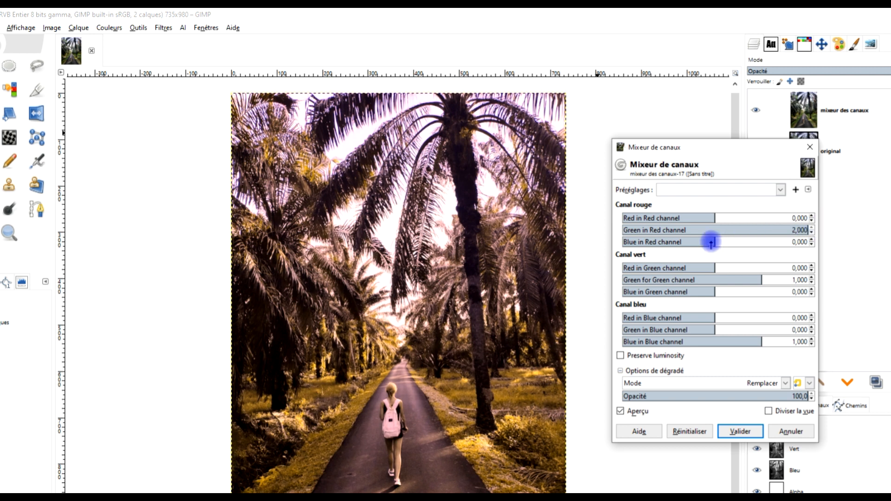
{"action": "left_click_drag", "start_coordinate": [711, 242], "coordinate": [671, 241]}
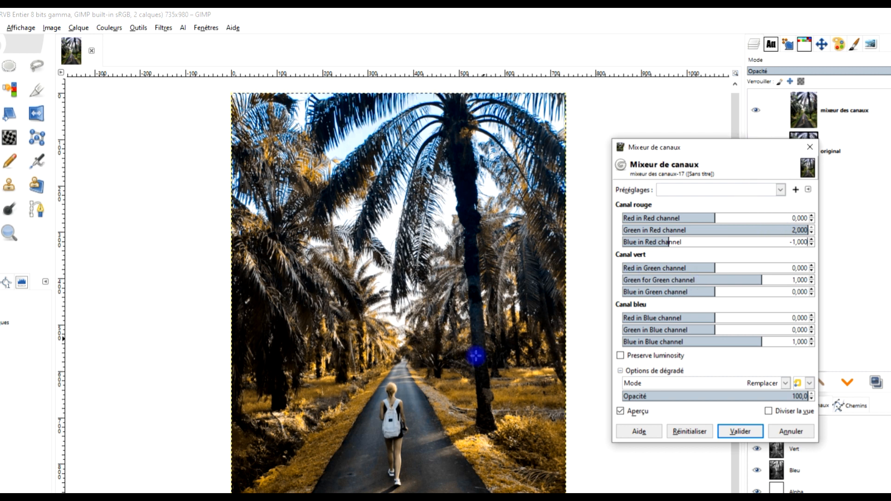
{"action": "left_click", "coordinate": [741, 431]}
Correct the channel mixer layer's name to "mixeur de canaux"
{"action": "double_click", "coordinate": [848, 113]}
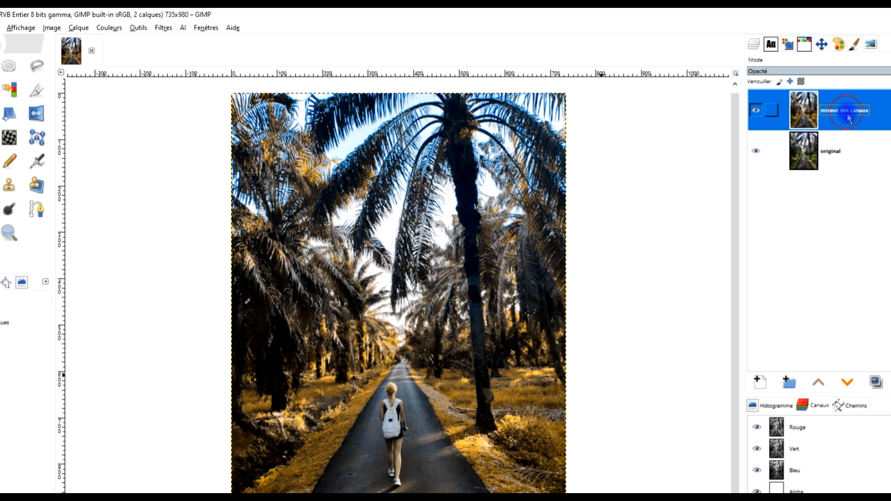
{"action": "left_click", "coordinate": [848, 112]}
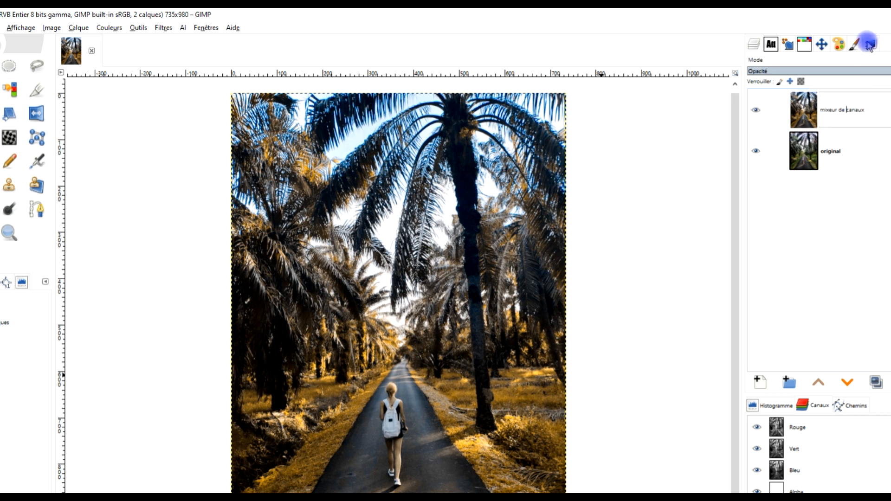
{"action": "key", "text": "Return"}
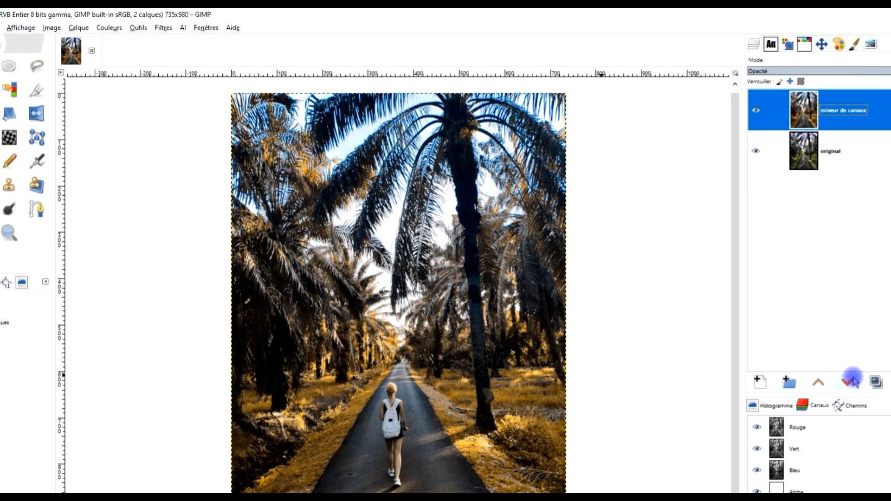
Duplicate the "mixeur de canaux" layer and name the copy "teinte et saturation"
{"action": "left_click", "coordinate": [875, 383]}
{"action": "left_click", "coordinate": [849, 111]}
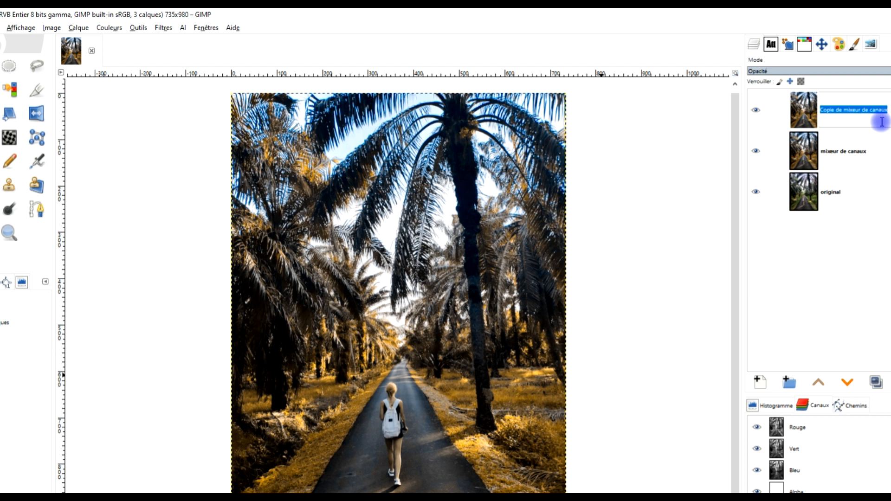
{"action": "type", "text": "teinte et saturation"}
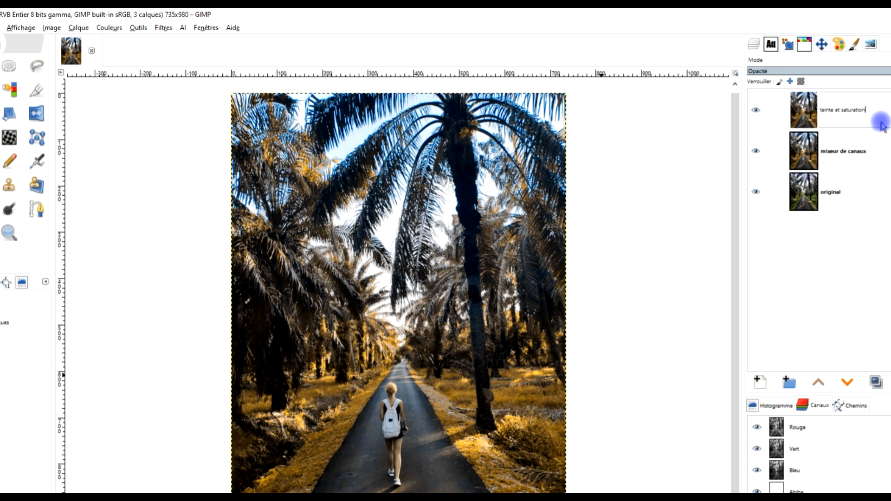
{"action": "key", "text": "Return"}
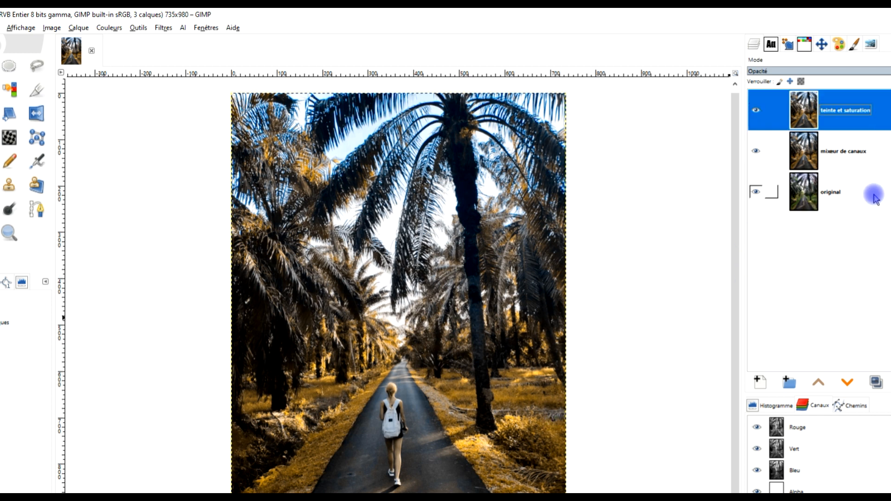
Apply Hue-Saturation to the yellows of the "teinte et saturation" layer with hue -17.2, lightness -3.6 and saturation 12
{"action": "left_click", "coordinate": [109, 28]}
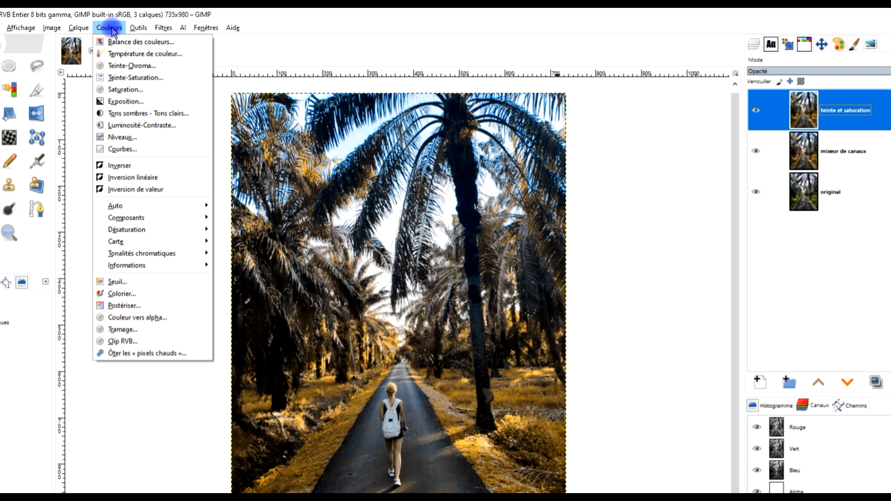
{"action": "left_click", "coordinate": [124, 79]}
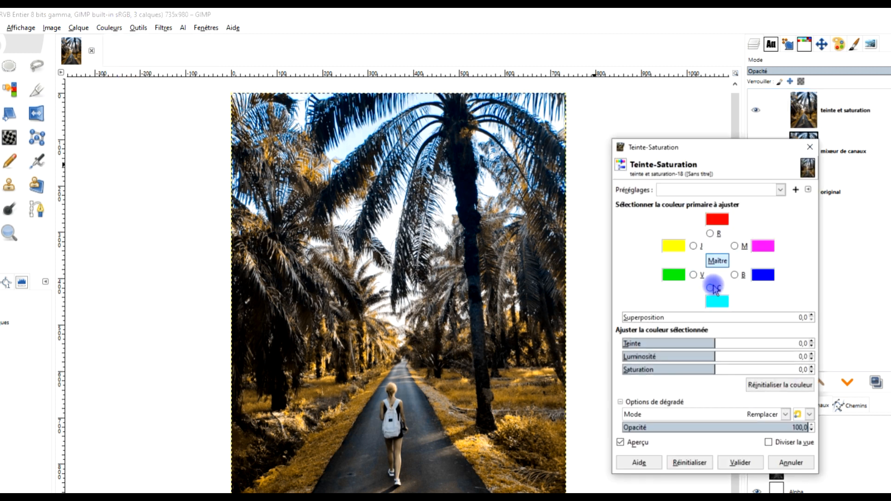
{"action": "left_click", "coordinate": [695, 246]}
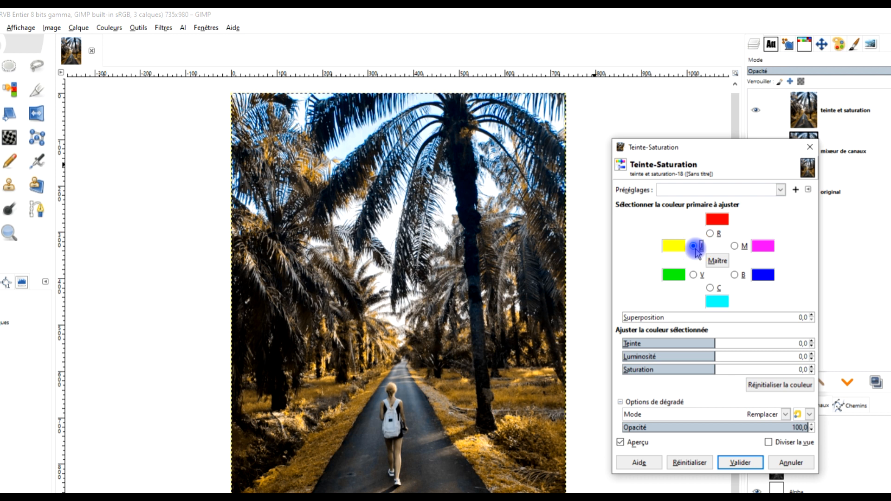
{"action": "left_click_drag", "start_coordinate": [712, 343], "coordinate": [708, 343]}
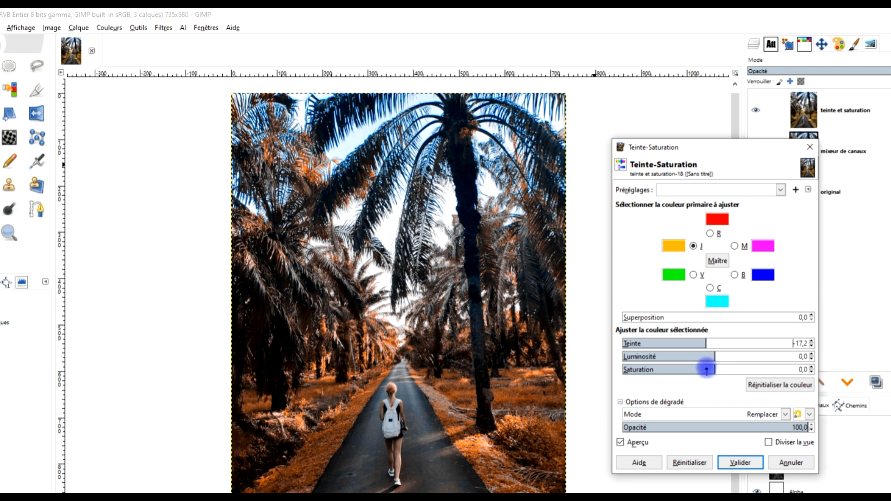
{"action": "mouse_move", "coordinate": [713, 368]}
{"action": "left_mouse_down"}
{"action": "mouse_move", "coordinate": [695, 367]}
{"action": "mouse_move", "coordinate": [714, 367]}
{"action": "left_mouse_up"}
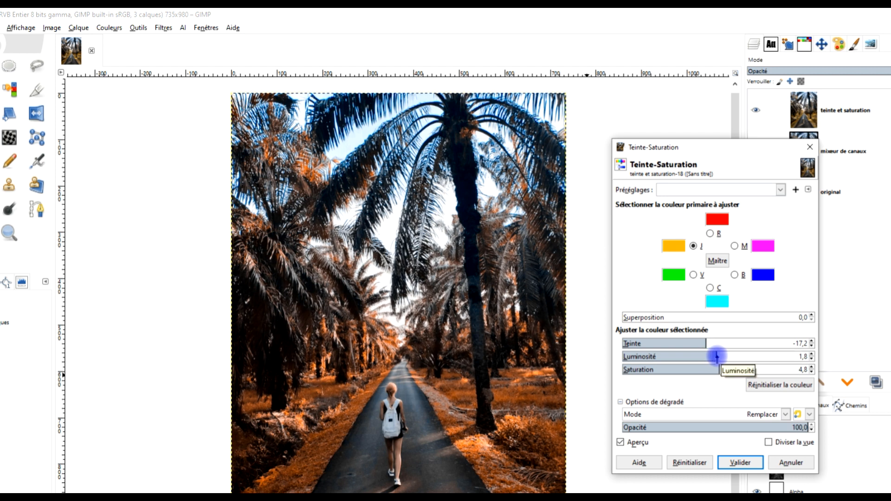
{"action": "left_click_drag", "start_coordinate": [717, 356], "coordinate": [696, 327]}
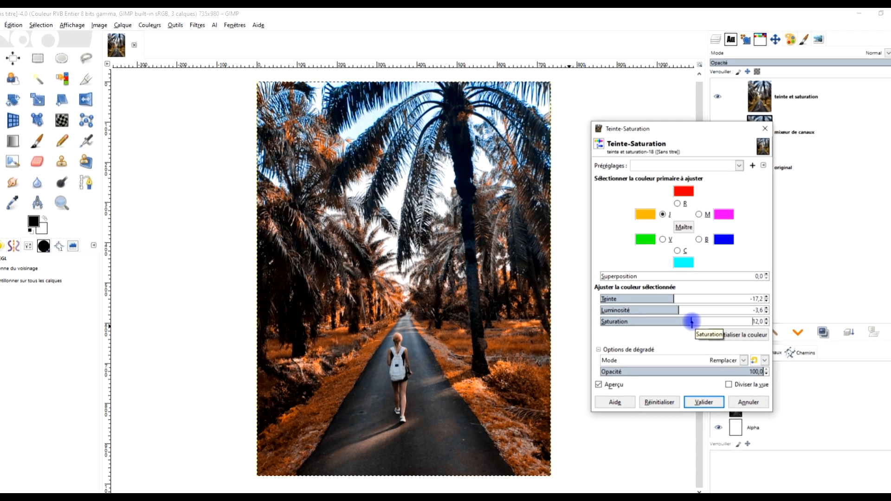
{"action": "left_click", "coordinate": [707, 409]}
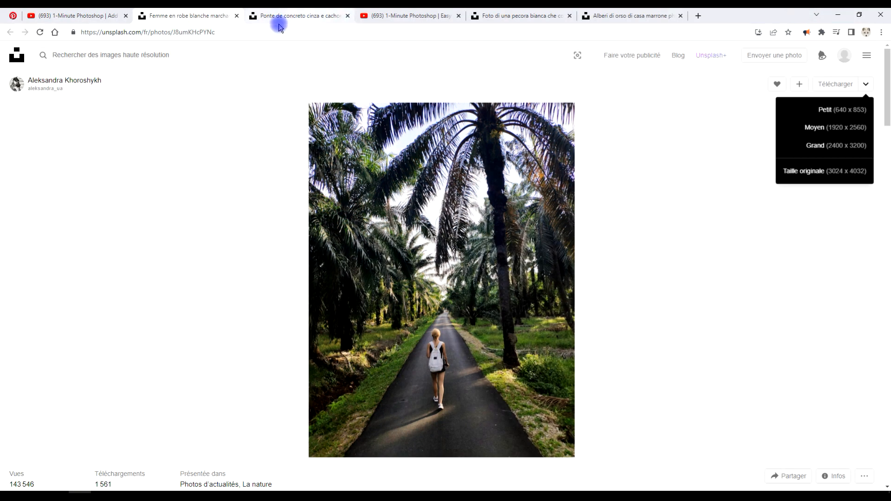
Copy the waterfall and bridge photo from its Unsplash page in the browser, and return to GIMP
{"action": "left_click", "coordinate": [277, 17]}
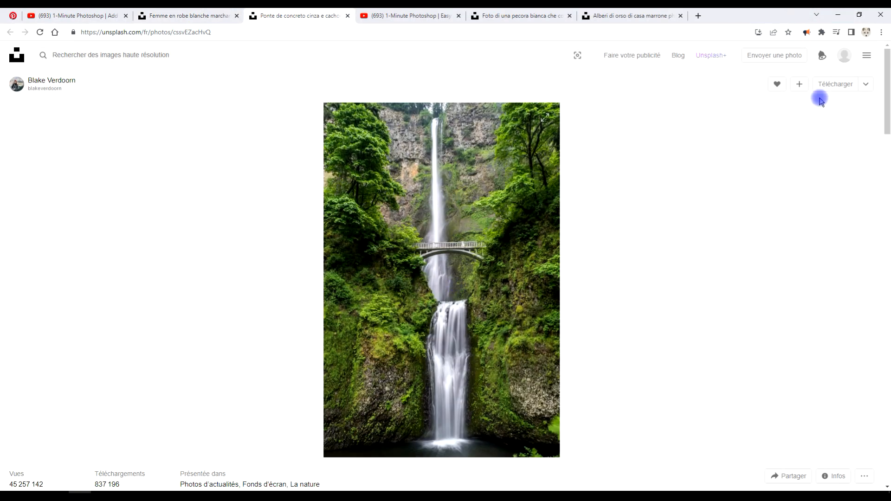
{"action": "left_click", "coordinate": [866, 84]}
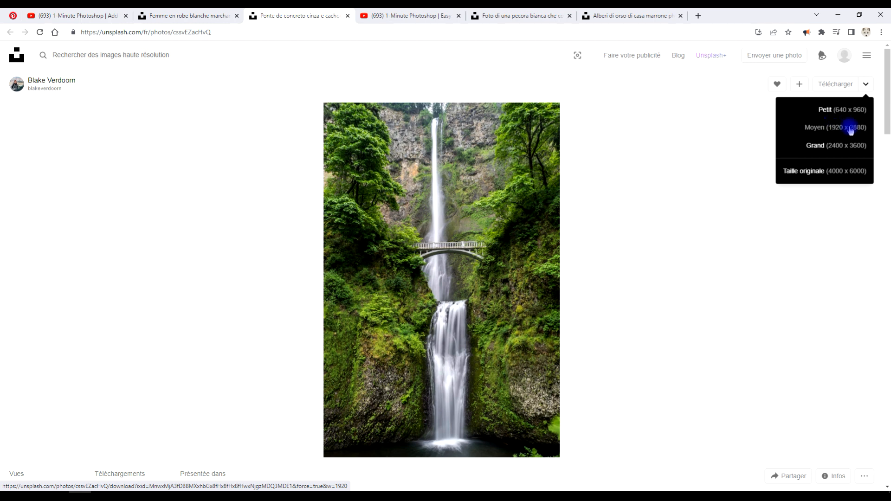
{"action": "right_click", "coordinate": [432, 215]}
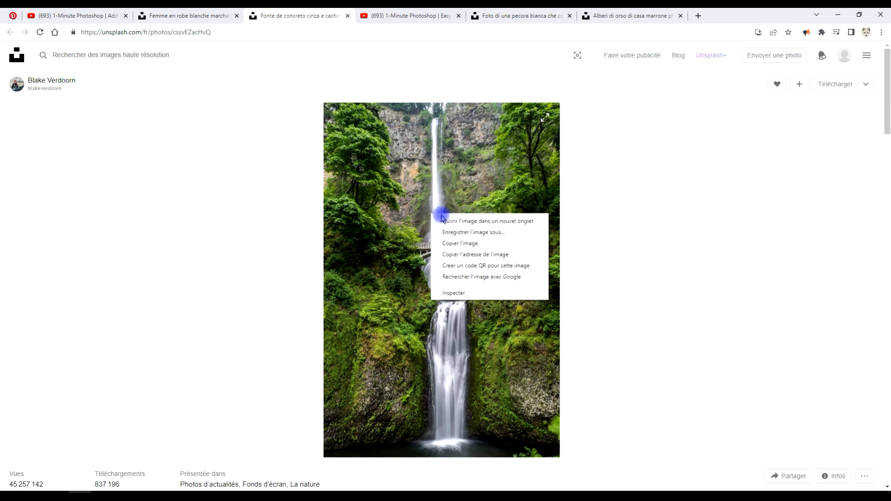
{"action": "left_click", "coordinate": [459, 245]}
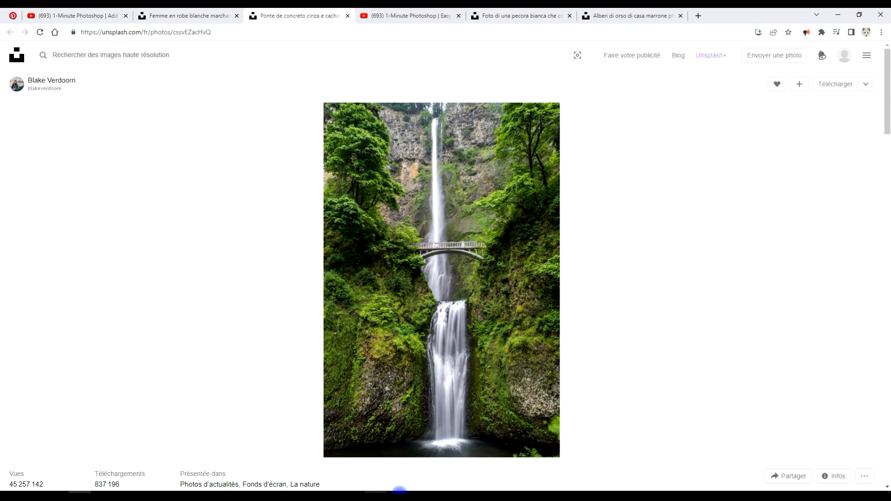
{"action": "left_click", "coordinate": [264, 493]}
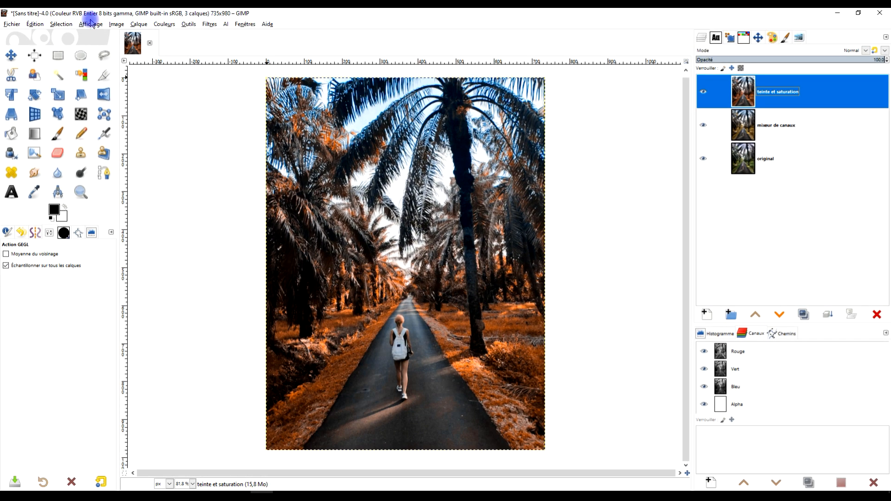
Paste the copied waterfall photo as a new image and name its layer "original"
{"action": "left_click", "coordinate": [35, 24]}
{"action": "mouse_move", "coordinate": [78, 144]}
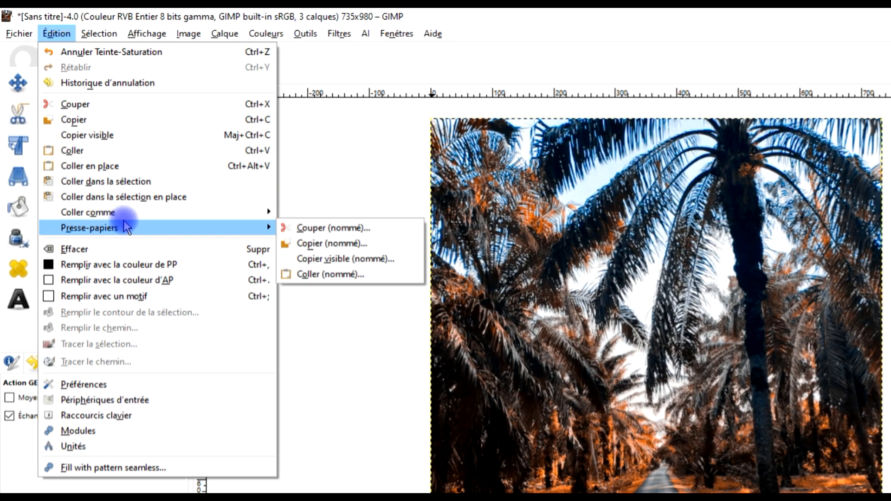
{"action": "mouse_move", "coordinate": [120, 212]}
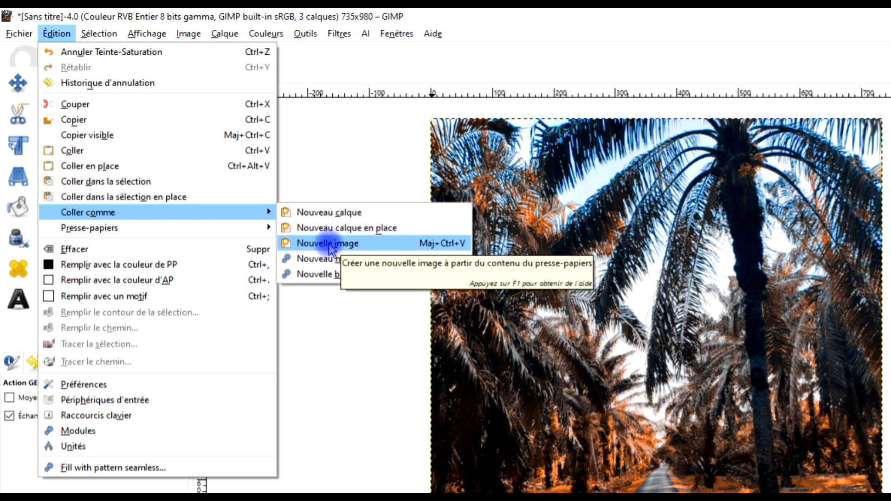
{"action": "left_click", "coordinate": [328, 243]}
{"action": "double_click", "coordinate": [778, 92]}
{"action": "type", "text": "or"}
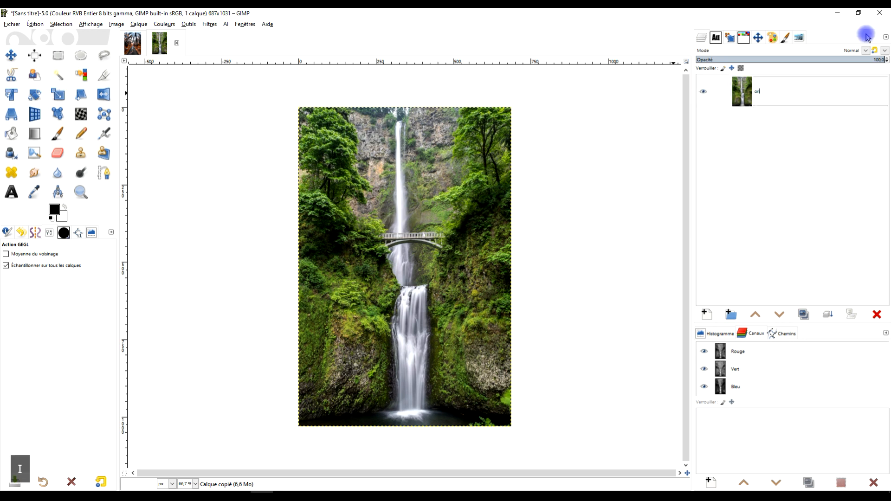
{"action": "type", "text": "iginal"}
{"action": "key", "text": "Return"}
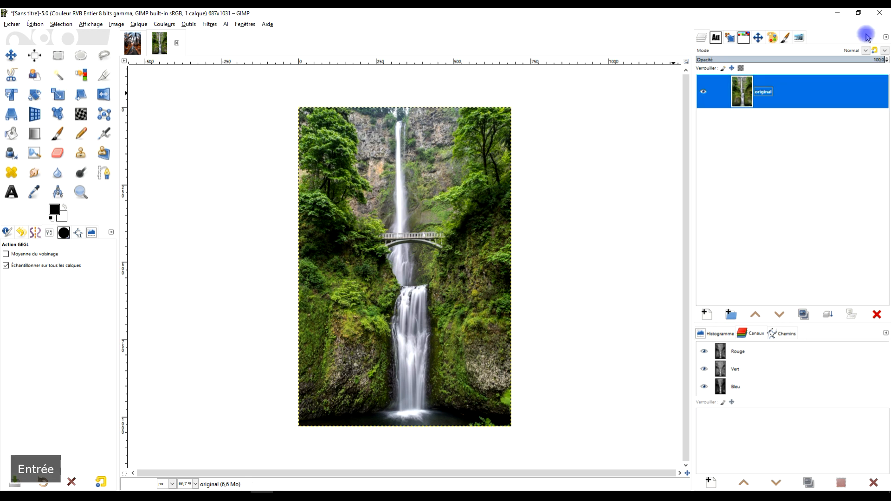
Duplicate the waterfall's "original" layer and name the copy "mixeur de canaux"
{"action": "left_click", "coordinate": [808, 311]}
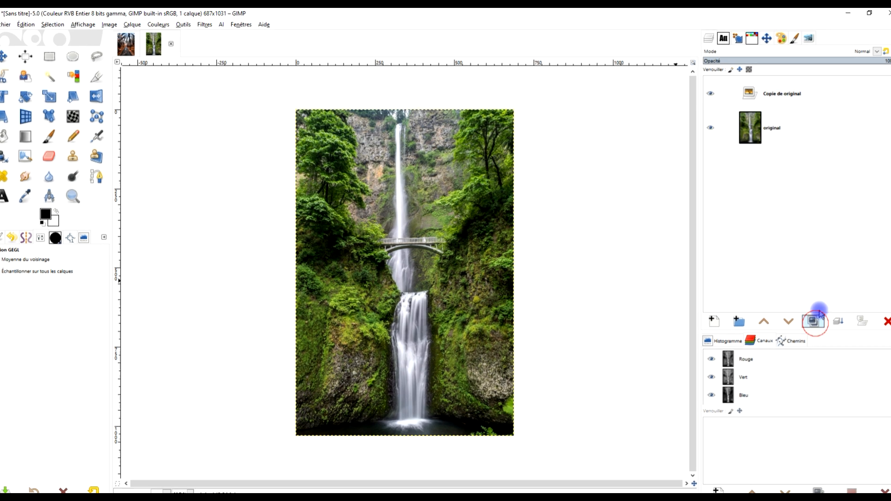
{"action": "double_click", "coordinate": [778, 93]}
{"action": "type", "text": "mixeur de canaux"}
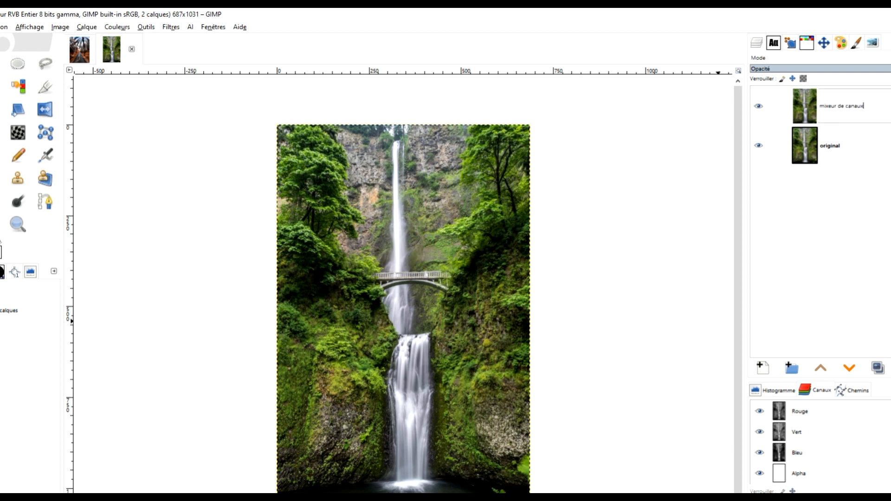
{"action": "key", "text": "Return"}
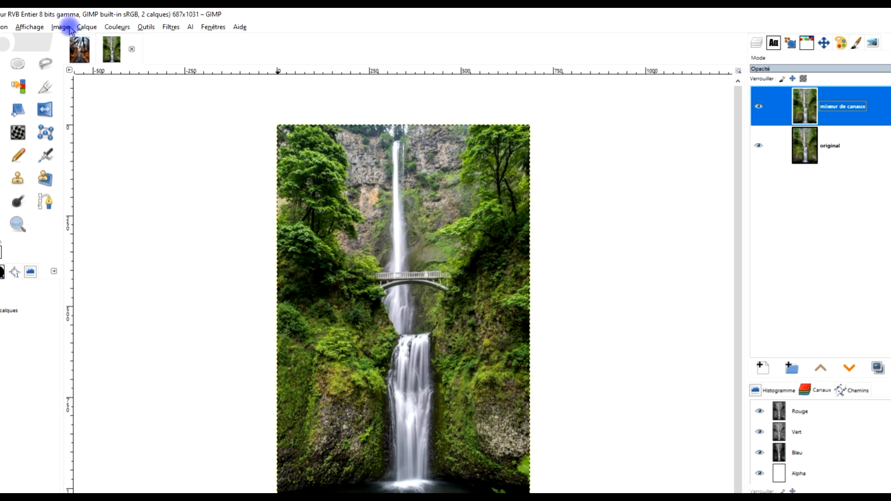
{"action": "left_click", "coordinate": [117, 26]}
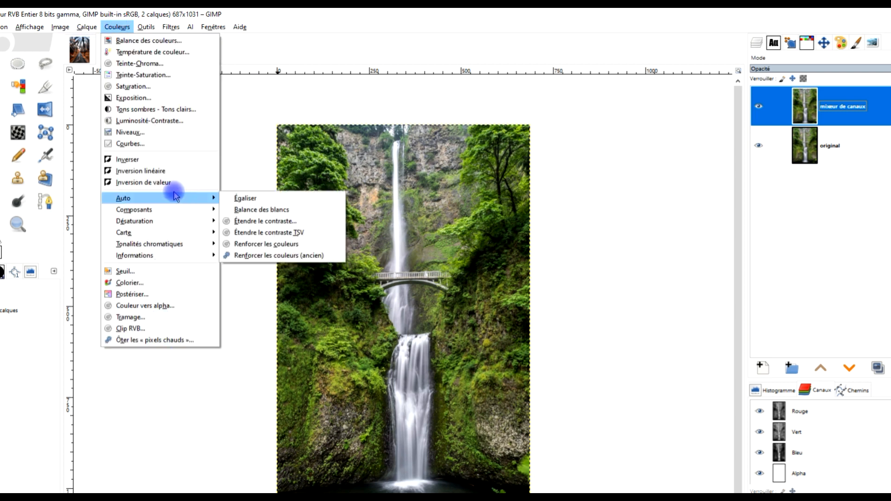
{"action": "mouse_move", "coordinate": [166, 213]}
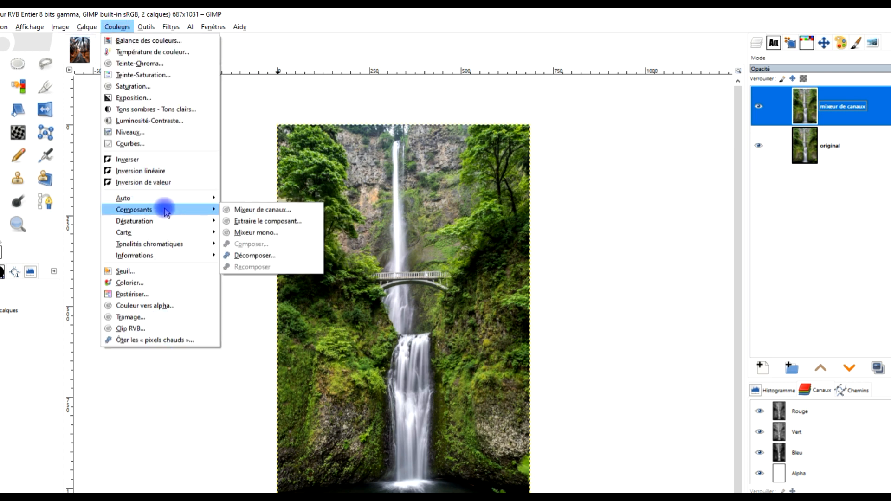
{"action": "left_click", "coordinate": [258, 210]}
{"action": "left_click", "coordinate": [702, 188]}
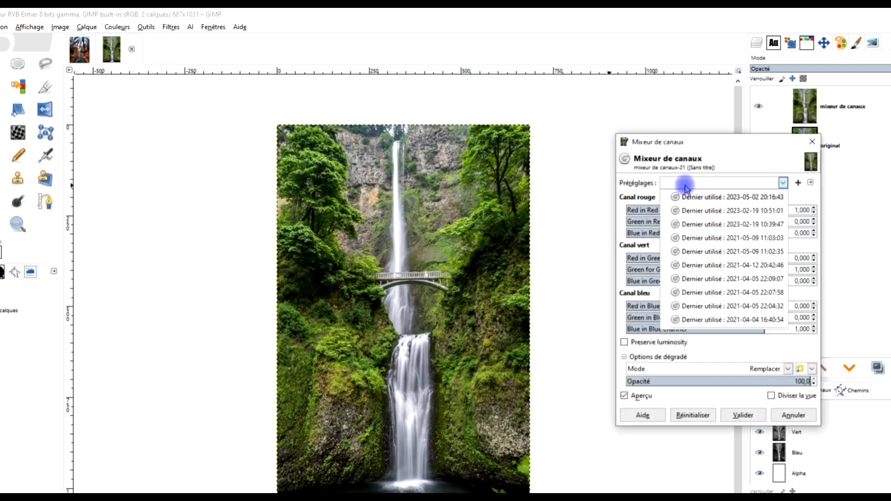
{"action": "left_click", "coordinate": [723, 198]}
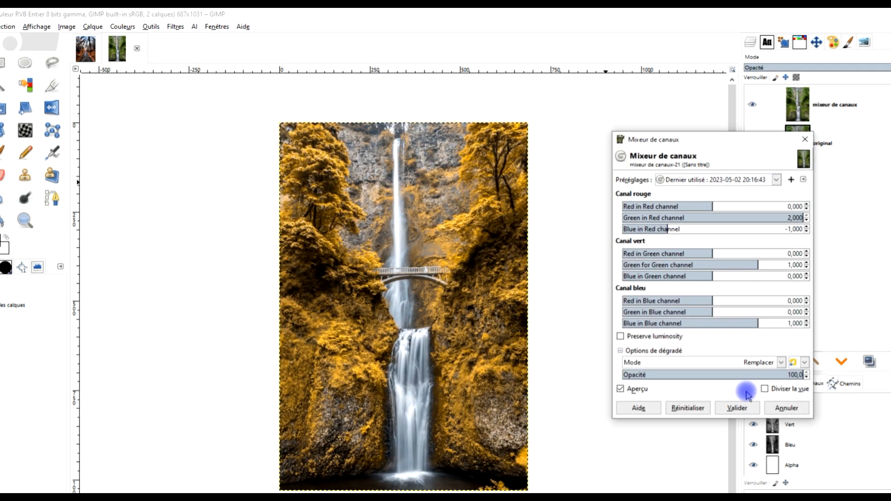
{"action": "left_click", "coordinate": [743, 415]}
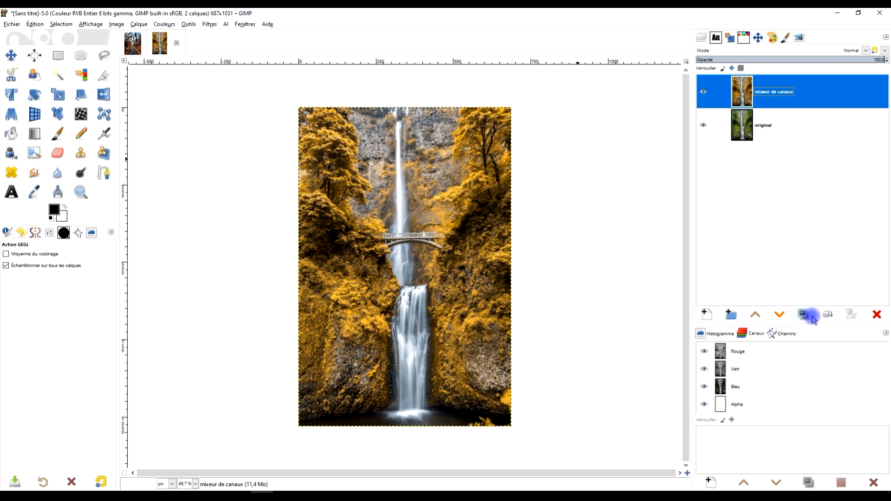
Duplicate the waterfall's "mixeur de canaux" layer and name the copy "teinte e saturation"
{"action": "left_click", "coordinate": [811, 320]}
{"action": "double_click", "coordinate": [780, 93]}
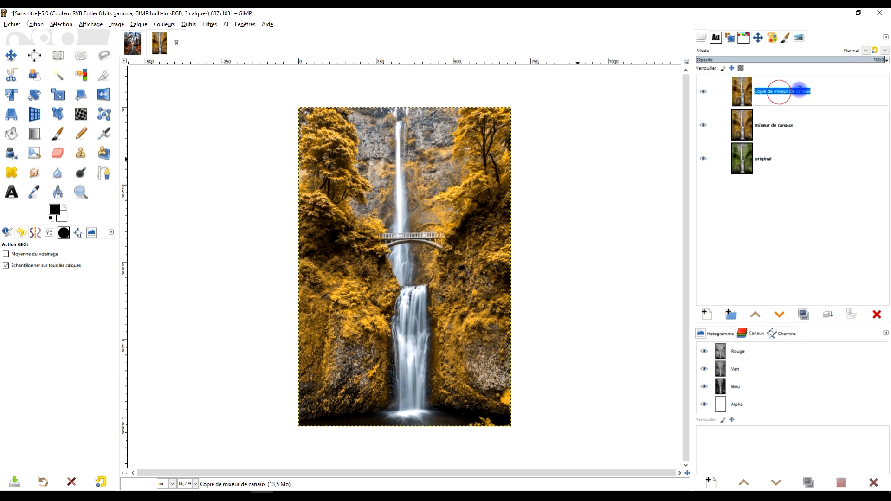
{"action": "type", "text": "teinte e saturati"}
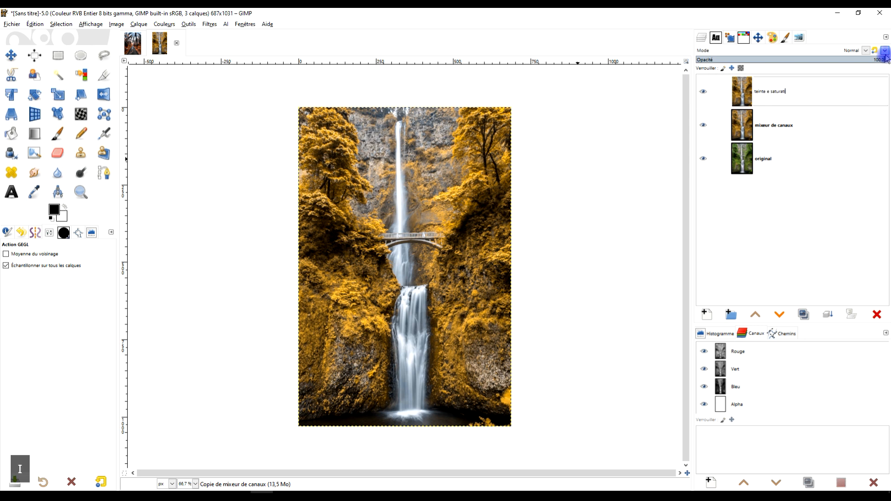
{"action": "type", "text": "on"}
{"action": "key", "text": "Return"}
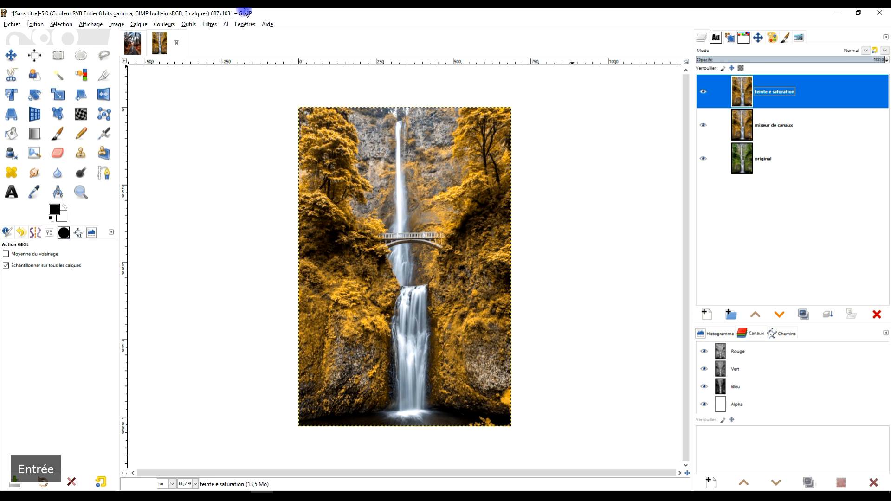
{"action": "left_click", "coordinate": [164, 25]}
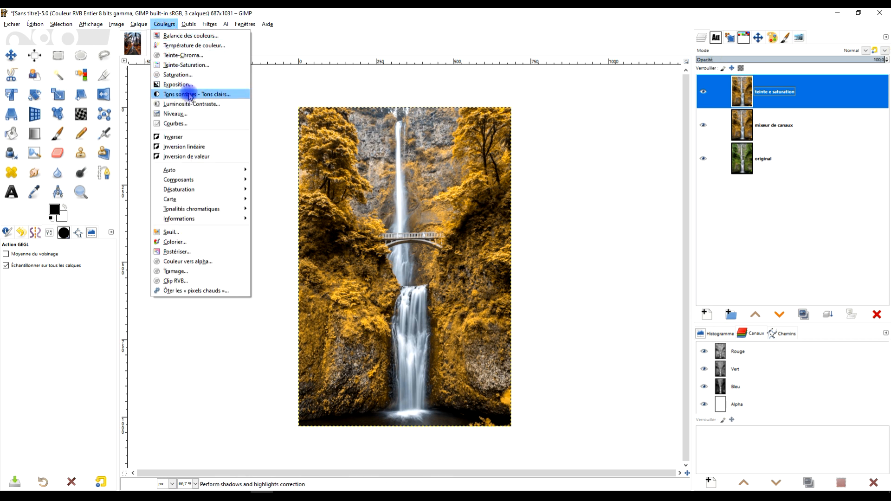
{"action": "left_click", "coordinate": [208, 65]}
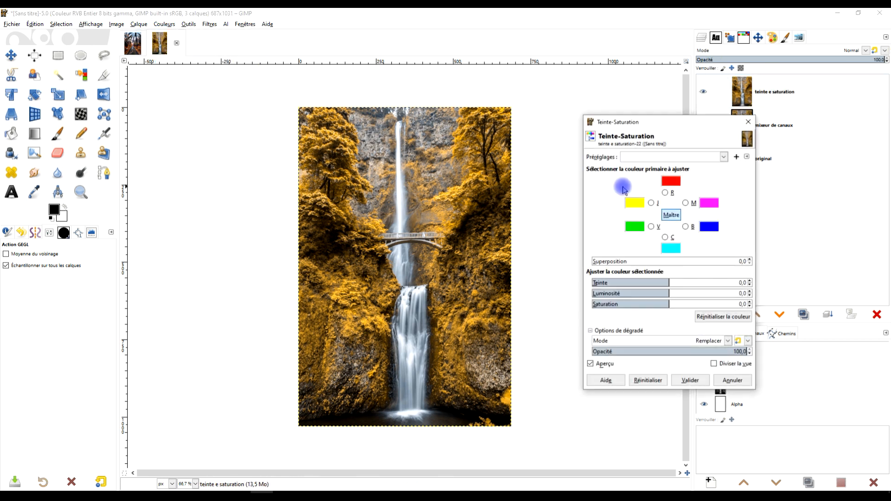
{"action": "left_click", "coordinate": [652, 157]}
{"action": "left_click", "coordinate": [655, 167]}
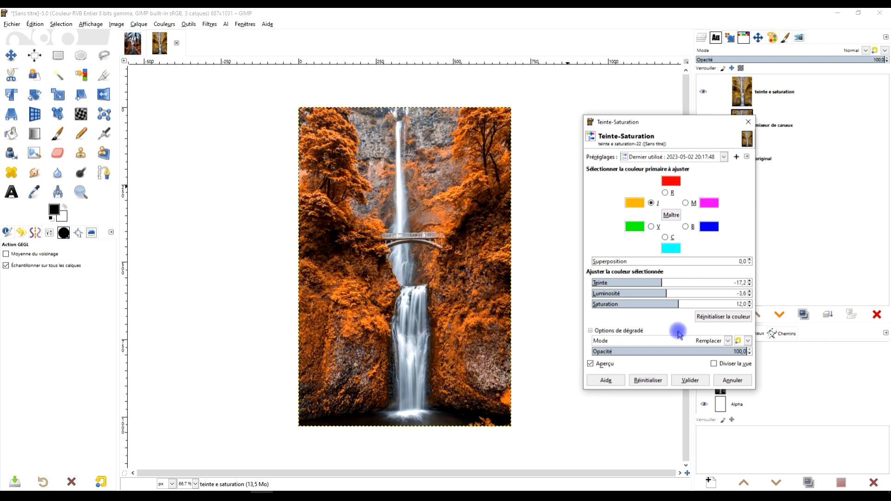
{"action": "left_click", "coordinate": [690, 380]}
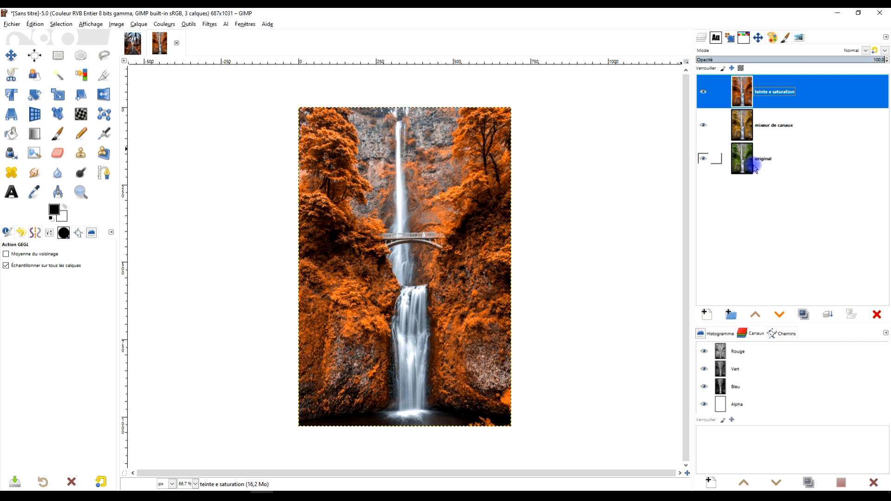
Hide the waterfall's two adjustment layers to compare with the original, and show them again
{"action": "left_click", "coordinate": [704, 92]}
{"action": "left_click", "coordinate": [703, 125]}
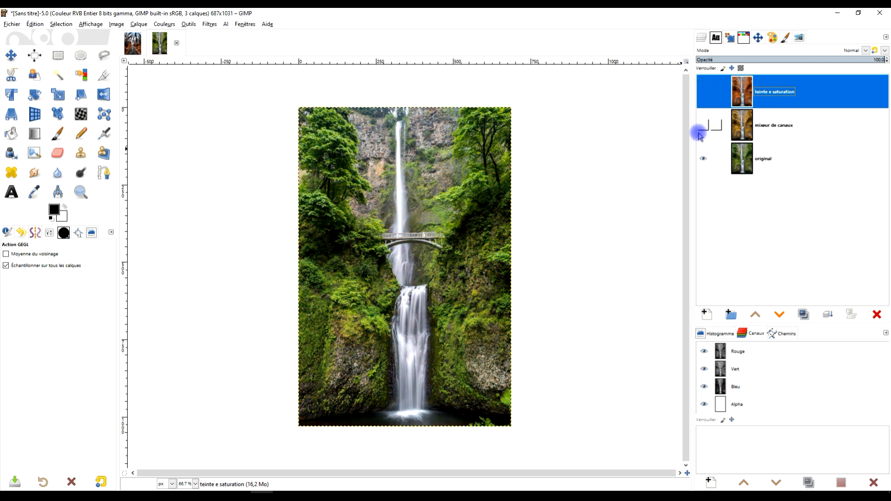
{"action": "left_click", "coordinate": [703, 125]}
{"action": "left_click", "coordinate": [704, 92]}
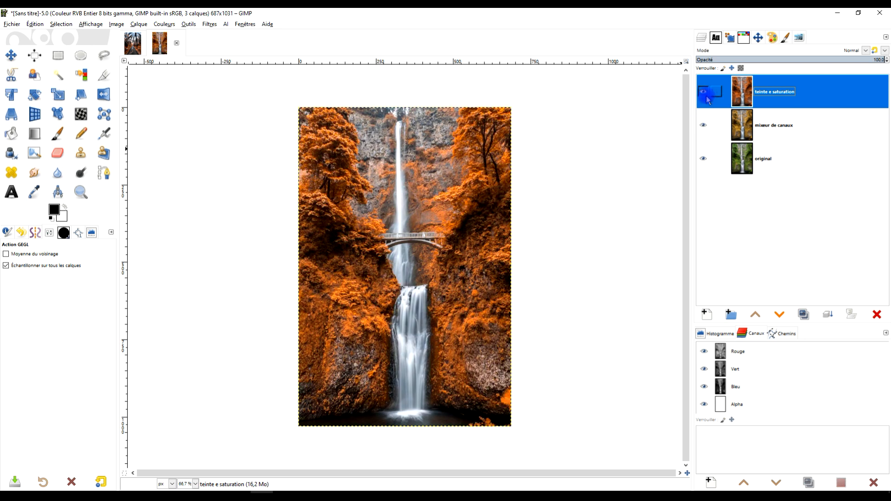
Switch to the palm road image, hide its two adjustment layers to compare with the original, and show them again
{"action": "left_click", "coordinate": [133, 43]}
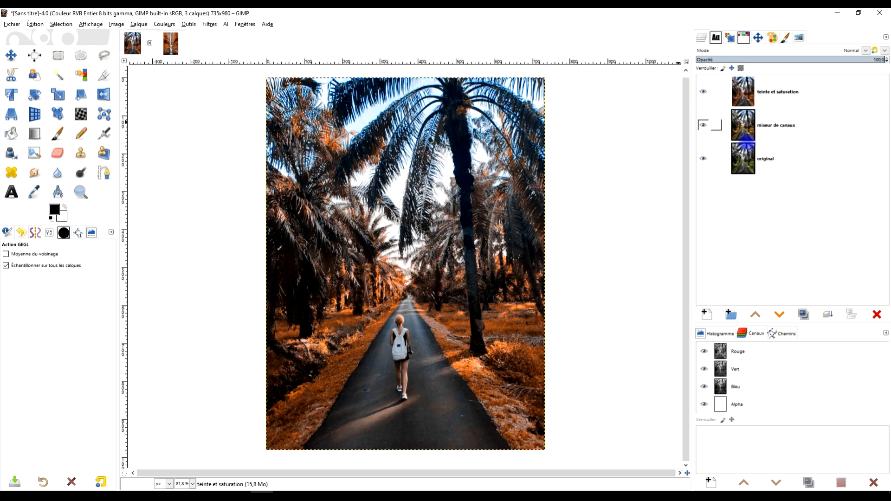
{"action": "left_click", "coordinate": [705, 91]}
{"action": "left_click", "coordinate": [704, 124]}
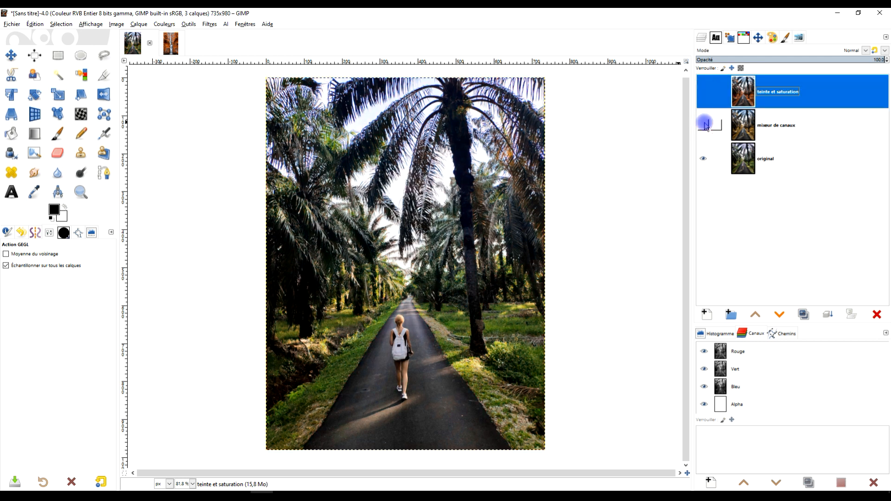
{"action": "left_click", "coordinate": [704, 125]}
{"action": "left_click", "coordinate": [703, 92]}
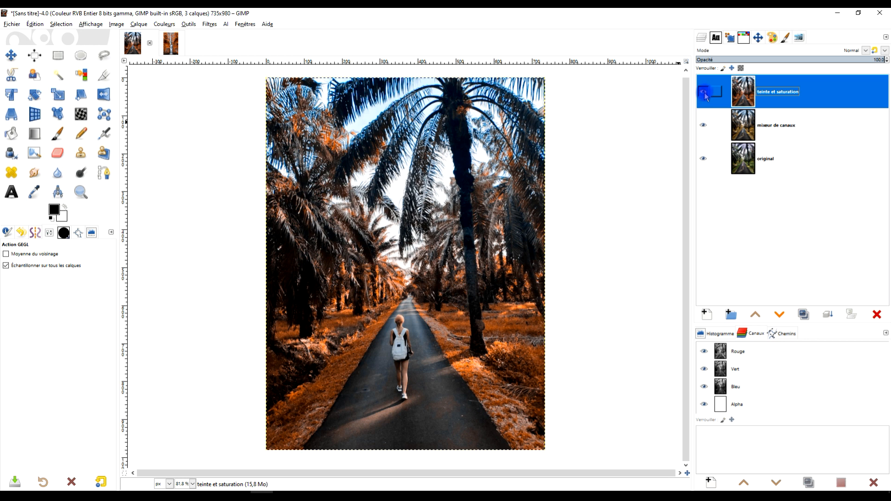
Isolate the palm road's "original" layer for a quick before/after comparison, and restore all layers
{"action": "left_click", "coordinate": [705, 159]}
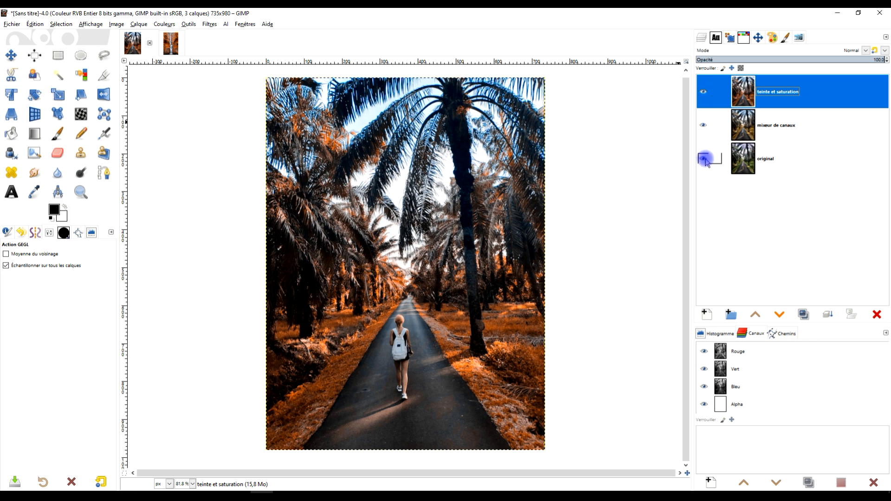
{"action": "left_click", "coordinate": [705, 159], "text": "shift"}
{"action": "left_click", "coordinate": [705, 159], "text": "shift"}
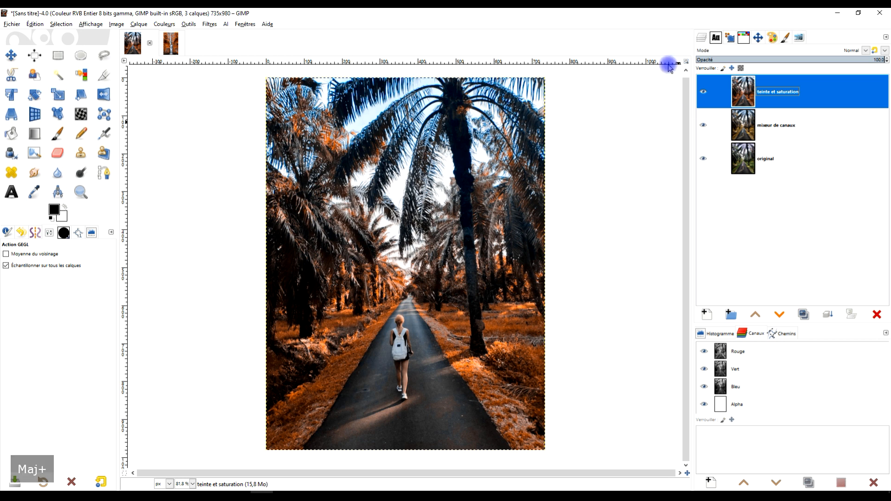
Switch to the waterfall image, isolate its "original" layer for a before/after comparison, and restore all layers
{"action": "left_click", "coordinate": [173, 43]}
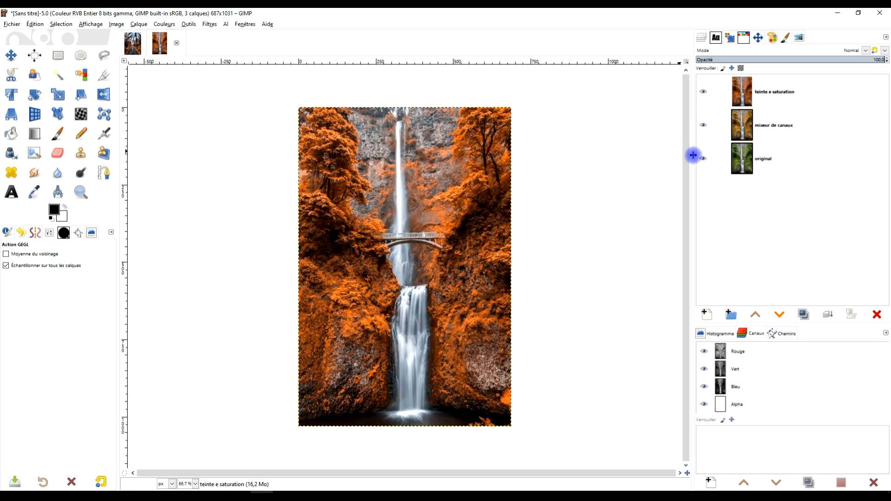
{"action": "left_click", "coordinate": [704, 159], "text": "shift"}
{"action": "left_click", "coordinate": [704, 159], "text": "shift"}
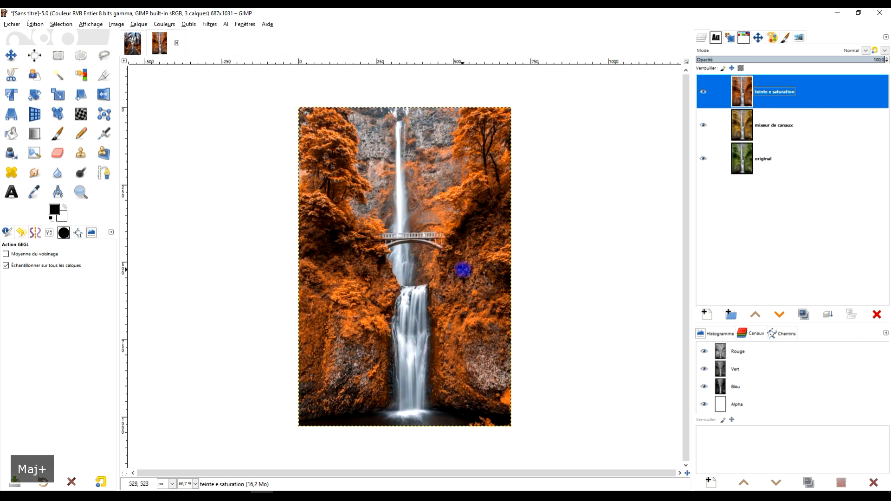